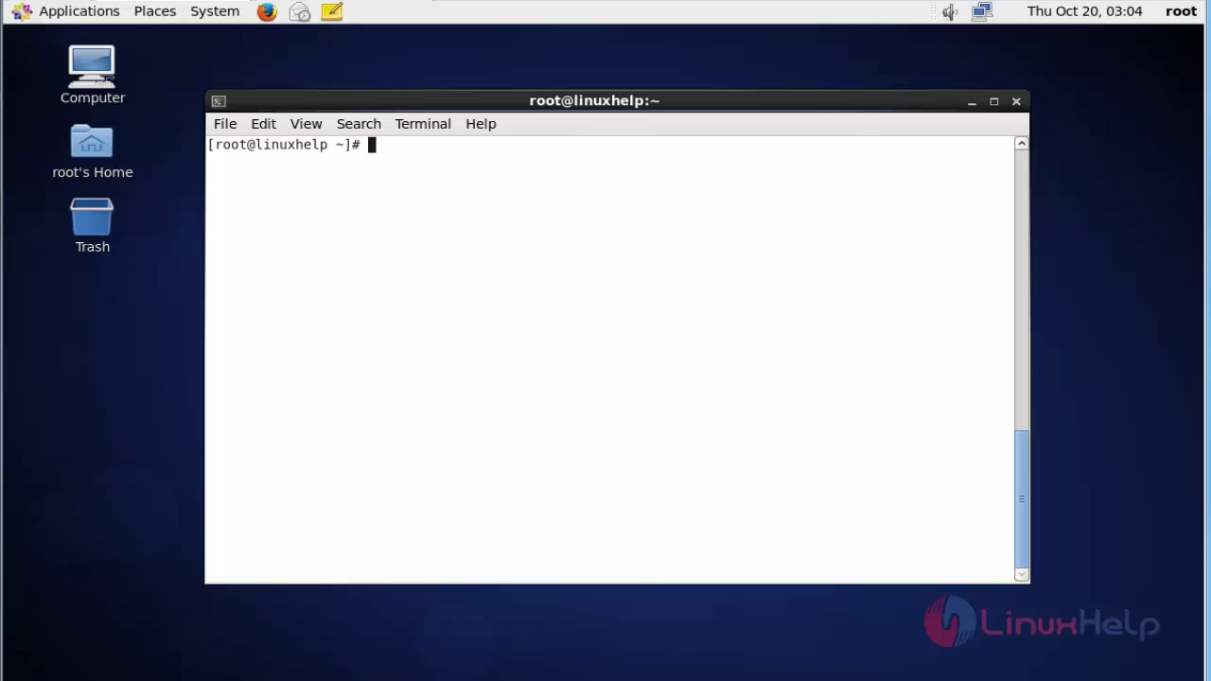
- Install java-1.7.0-openjdk with yum, accepting the download and the CentOS signing key, then clear the screen
{"action": "type", "text": "yum install java-1.7.0-openjdk"}
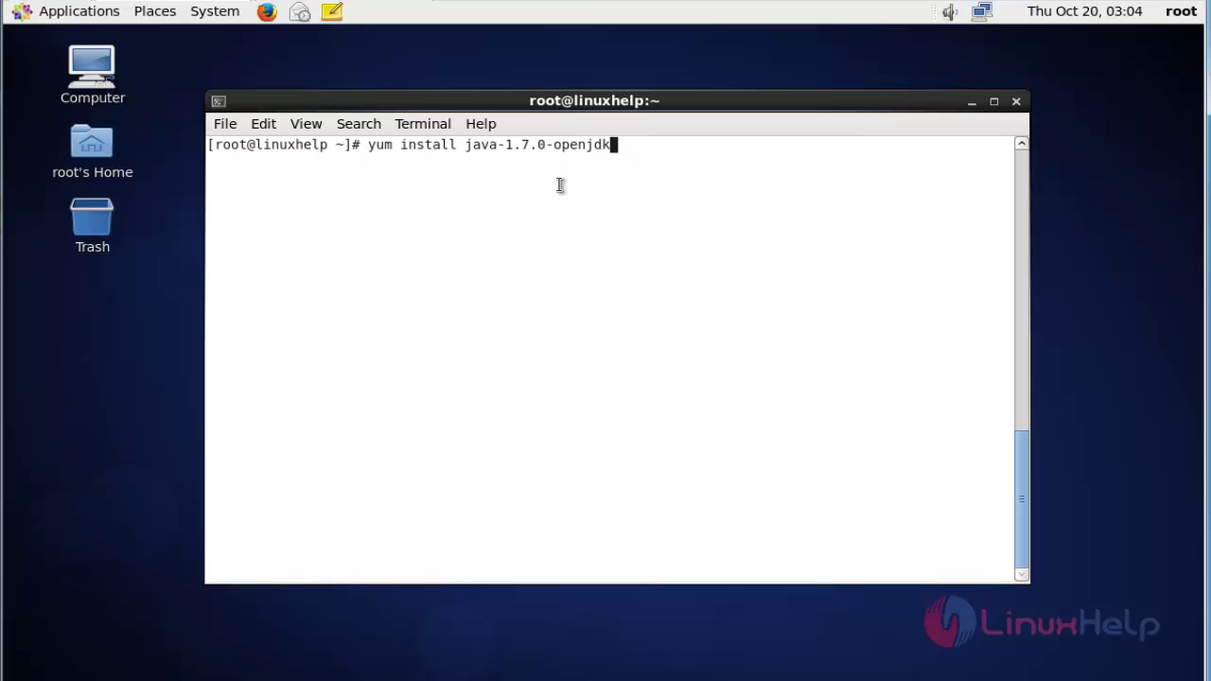
{"action": "key", "text": "Return"}
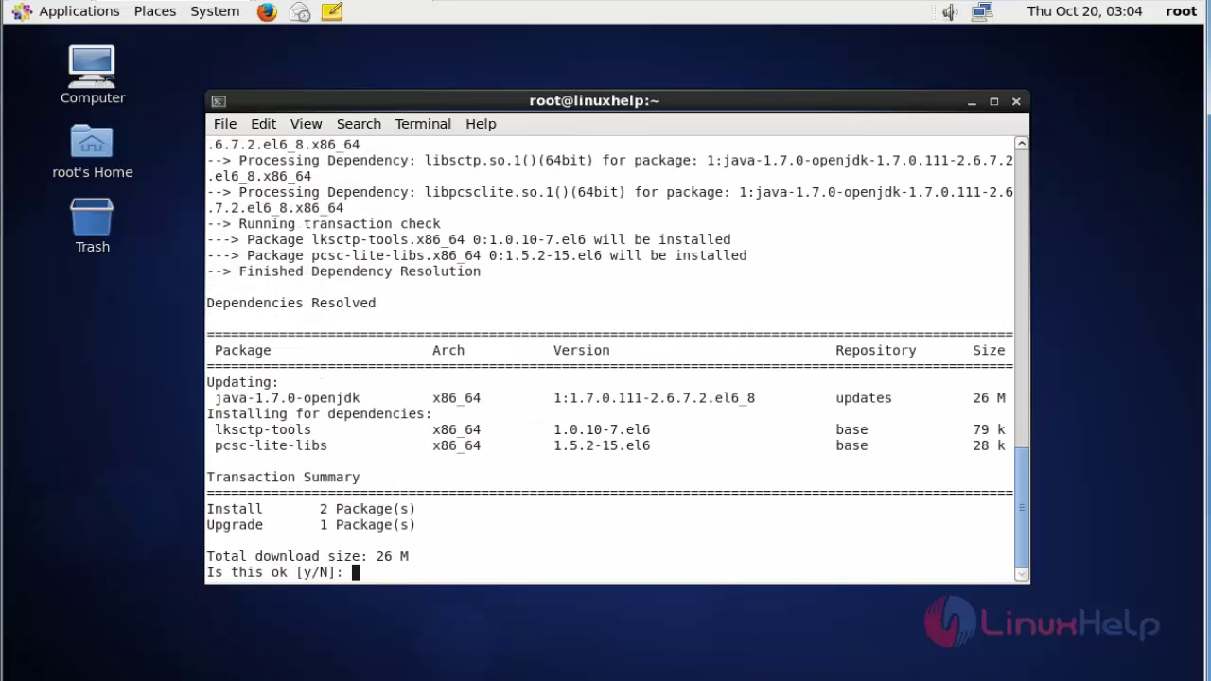
{"action": "type", "text": "y"}
{"action": "key", "text": "Return"}
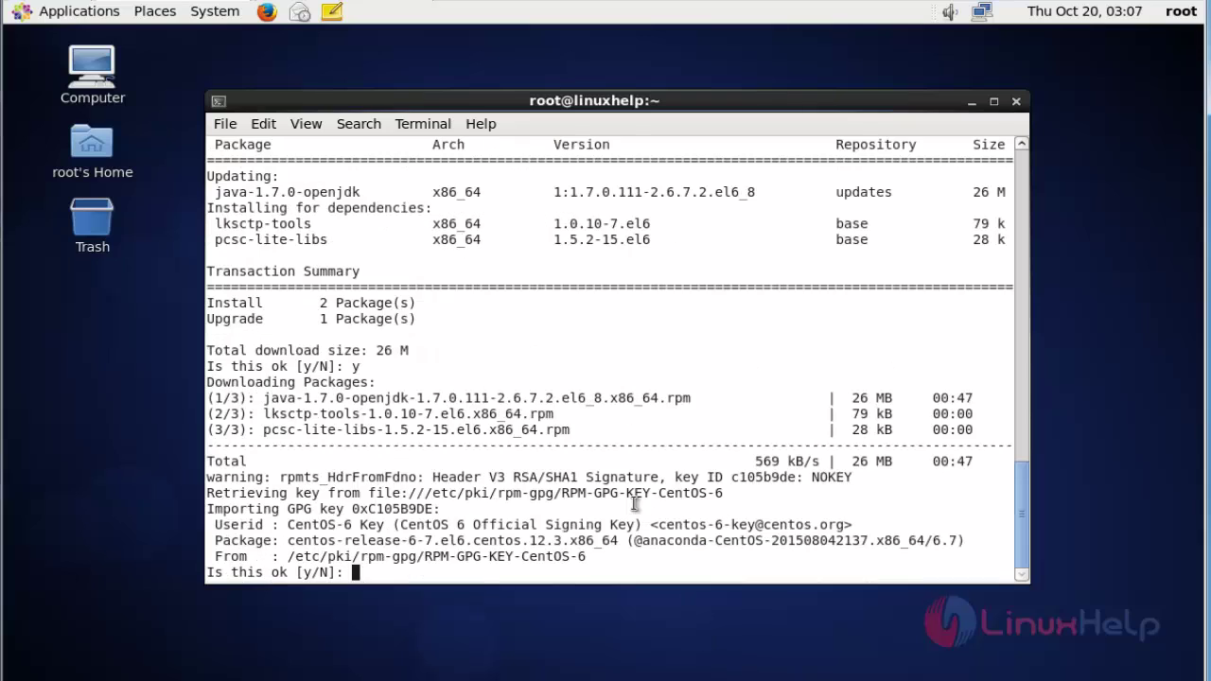
{"action": "type", "text": "y"}
{"action": "key", "text": "Return"}
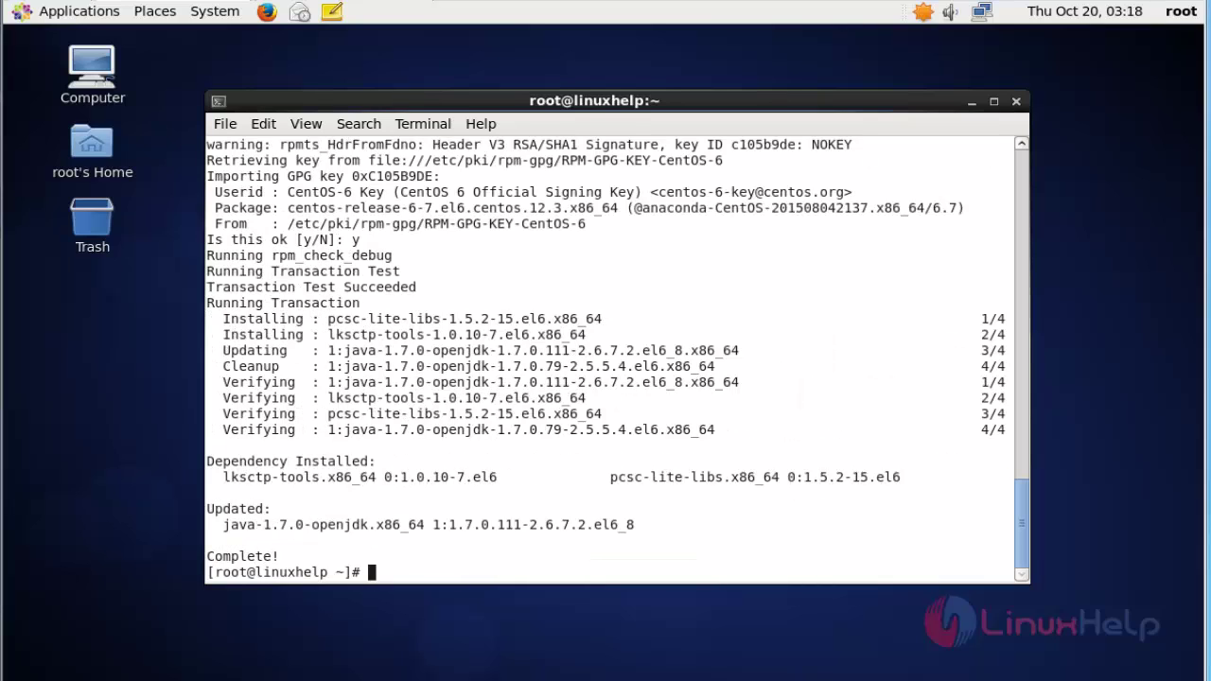
{"action": "key", "text": "ctrl+l"}
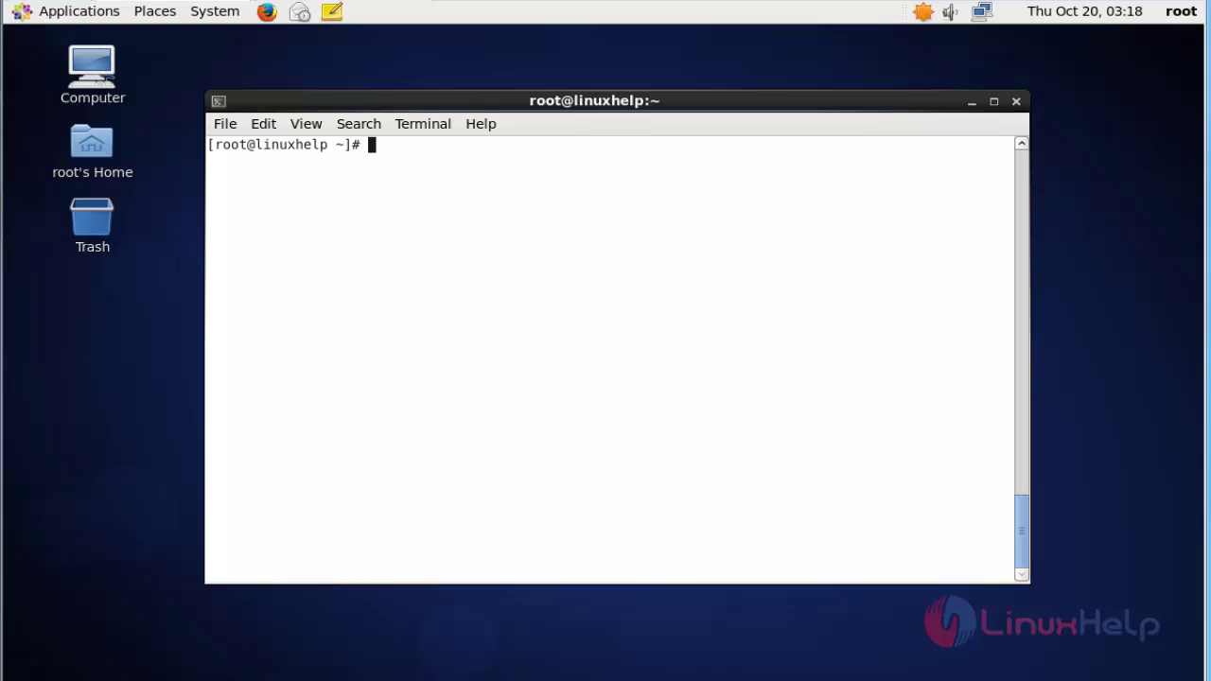
- Install ipscan-3.4.1-1.x86_64.rpm from its GitHub URL with rpm -Uvh, then clear the terminal
{"action": "type", "text": "rpm -Uvh http://github.com/angryziber/ipscan/releases/download/3.4.1/ipscan-3.4.1-1.x86_64.rpm"}
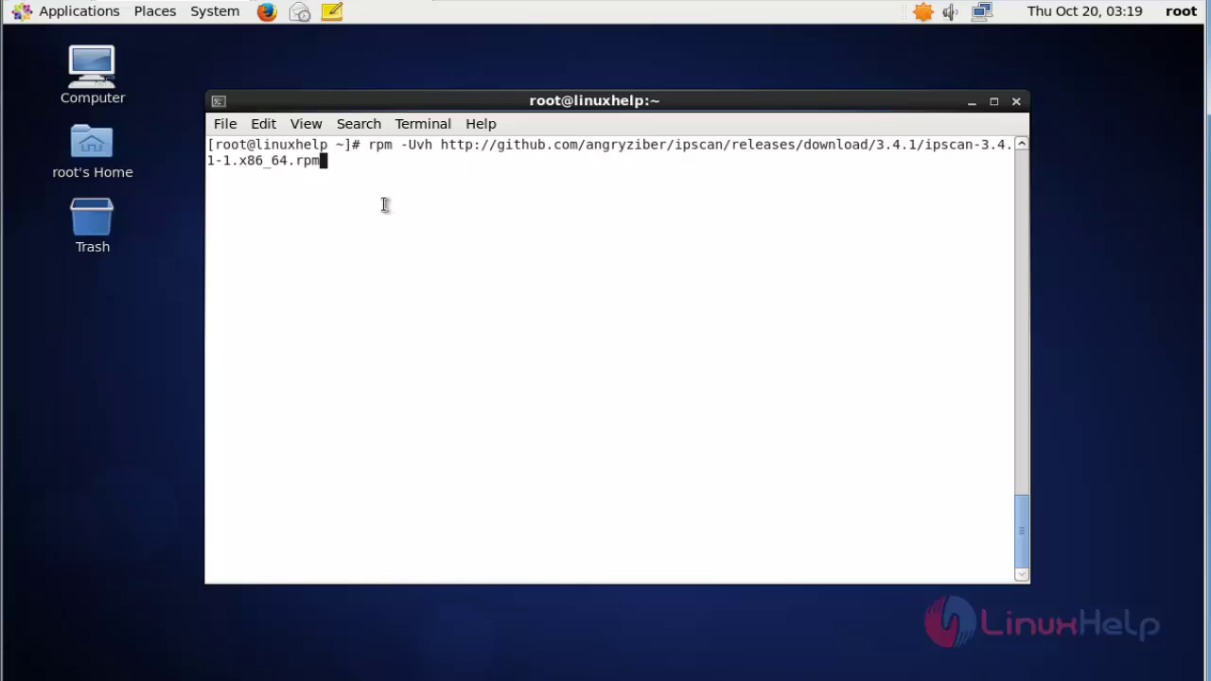
{"action": "key", "text": "Return"}
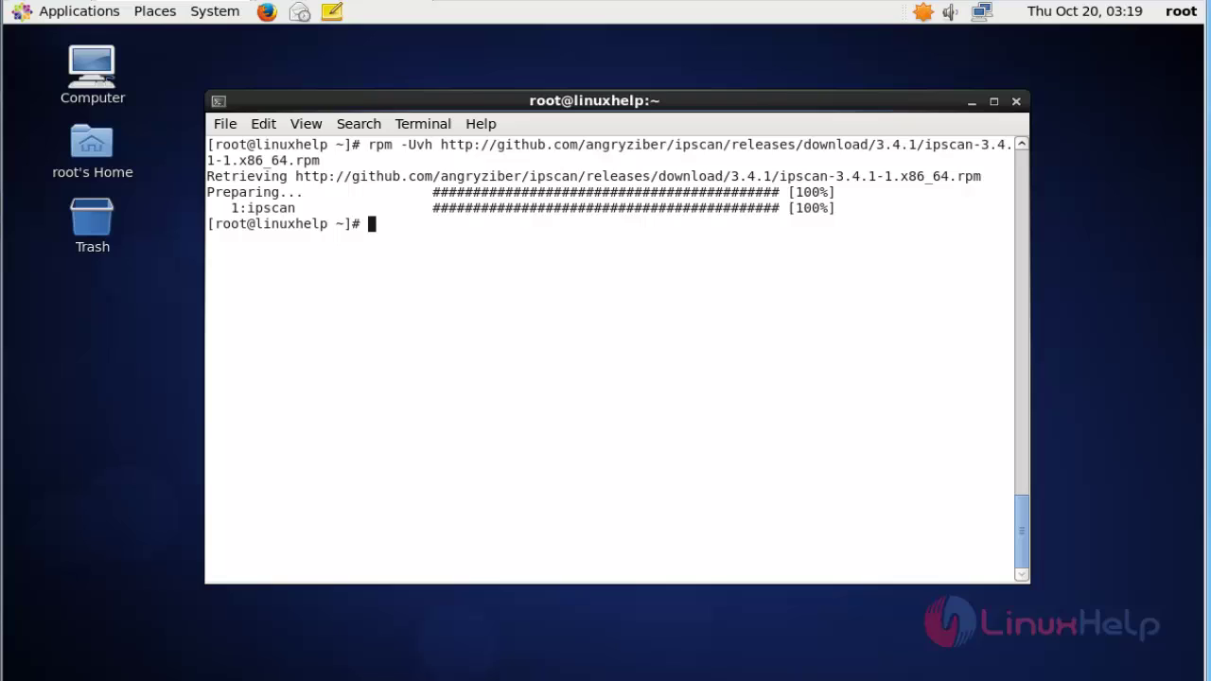
{"action": "key", "text": "ctrl+l"}
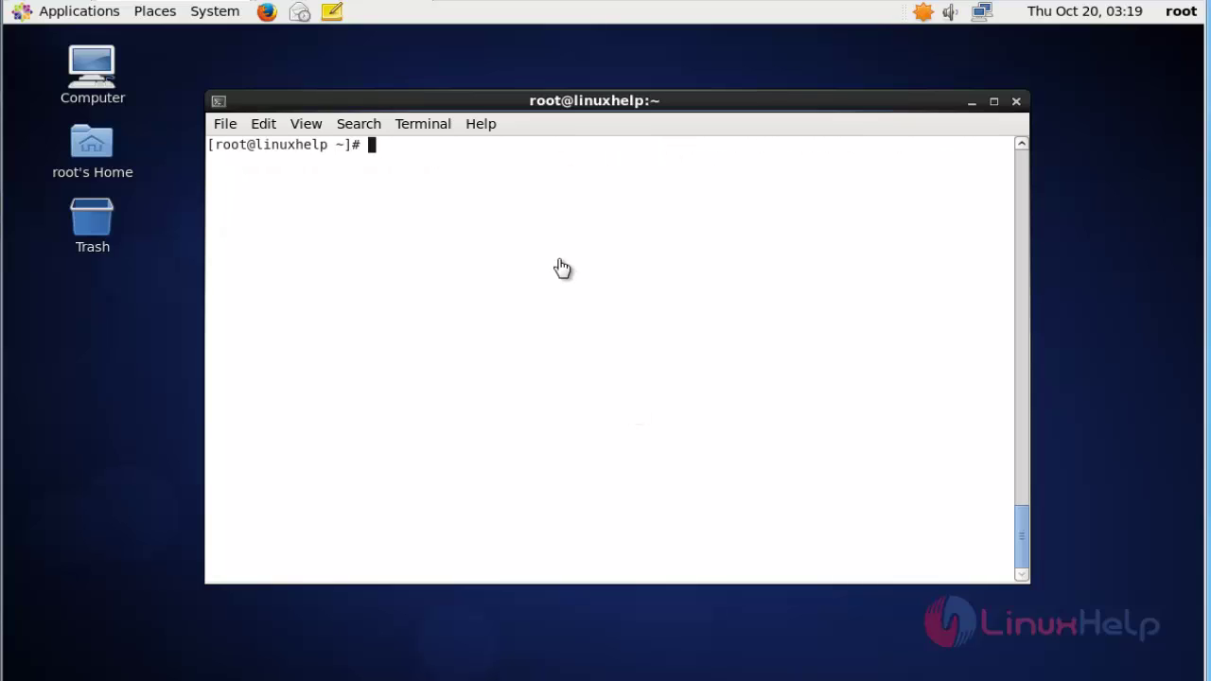
- Launch Angry IP Scanner with 'ipscan' and move its window and Getting Started tips aside
{"action": "type", "text": "i"}
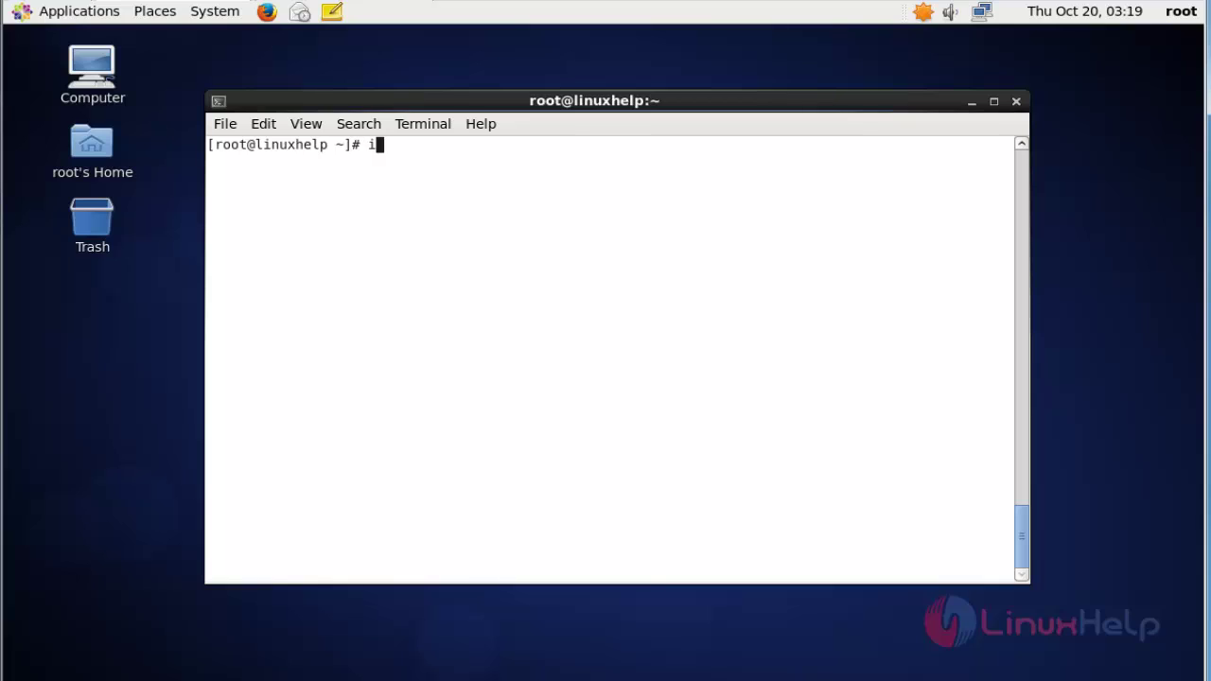
{"action": "type", "text": "pscan"}
{"action": "key", "text": "Return"}
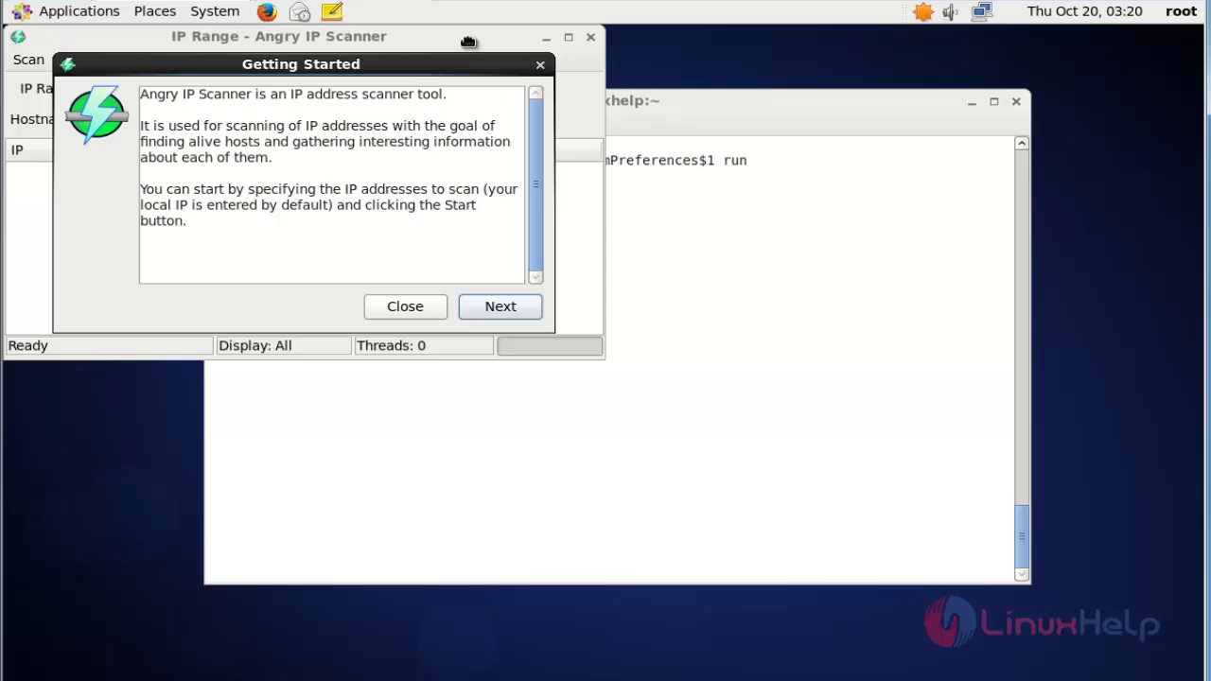
{"action": "left_click_drag", "start_coordinate": [466, 42], "coordinate": [606, 175]}
{"action": "left_click_drag", "start_coordinate": [429, 70], "coordinate": [591, 209]}
- Page through the Getting Started tips to the last page, dismiss them, and widen the scanner window
{"action": "left_click", "coordinate": [677, 450]}
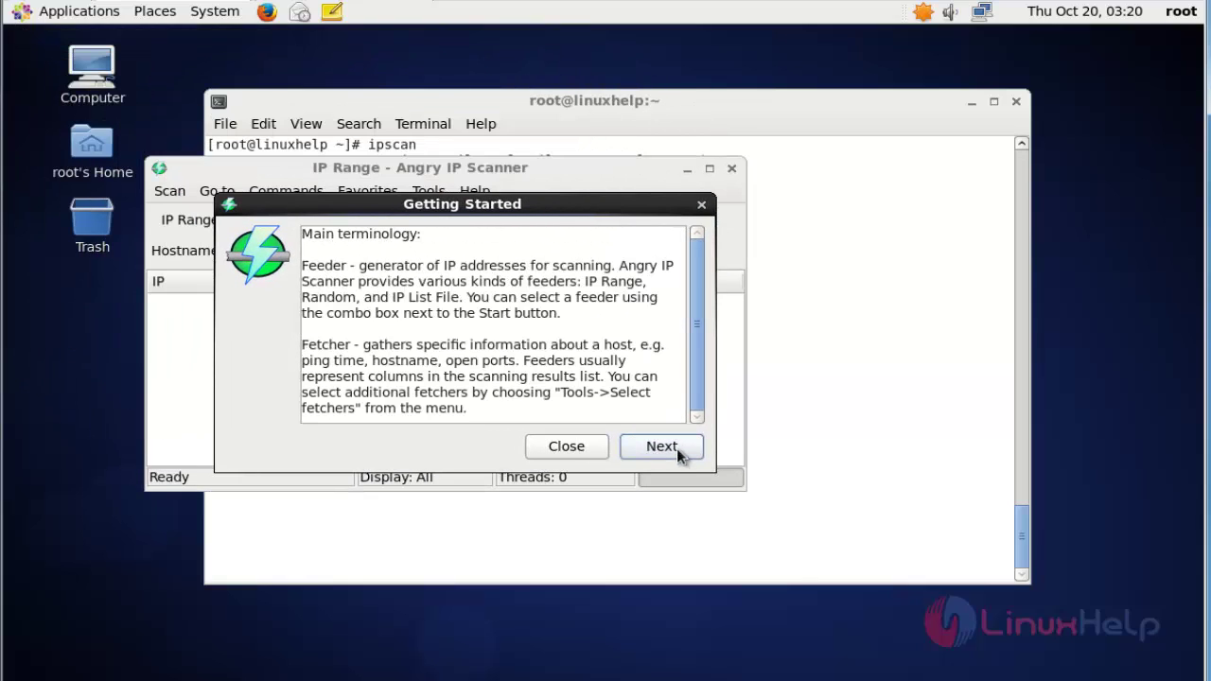
{"action": "left_click", "coordinate": [676, 448]}
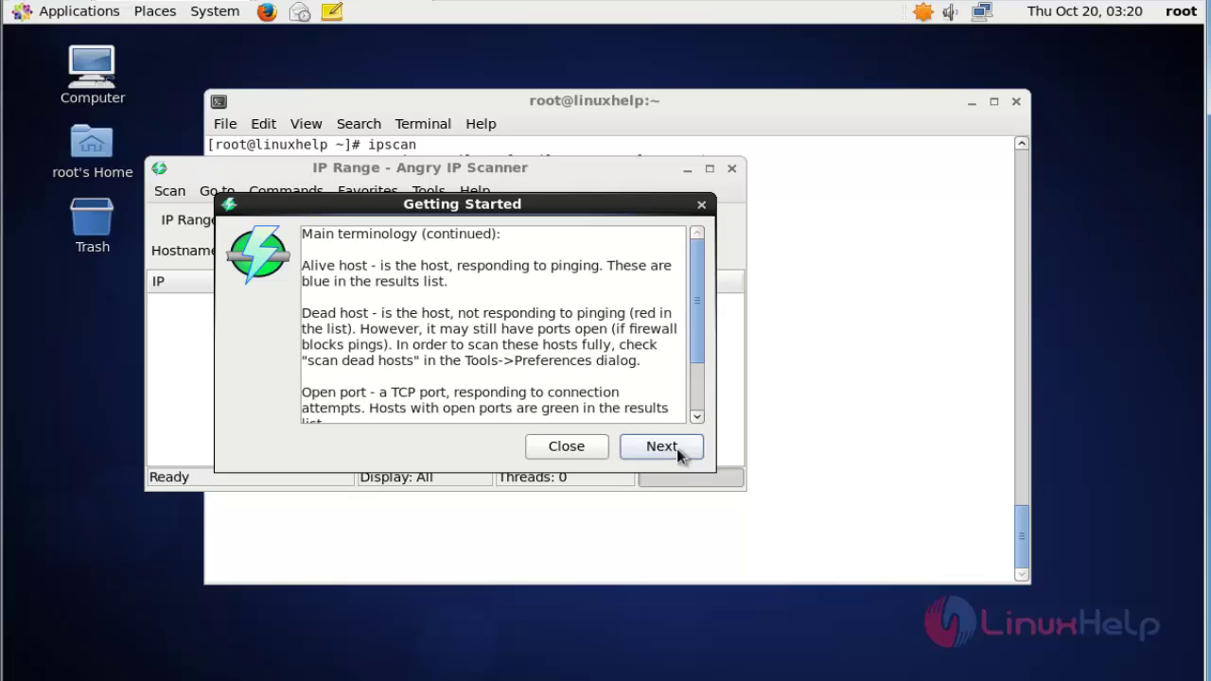
{"action": "left_click", "coordinate": [676, 448]}
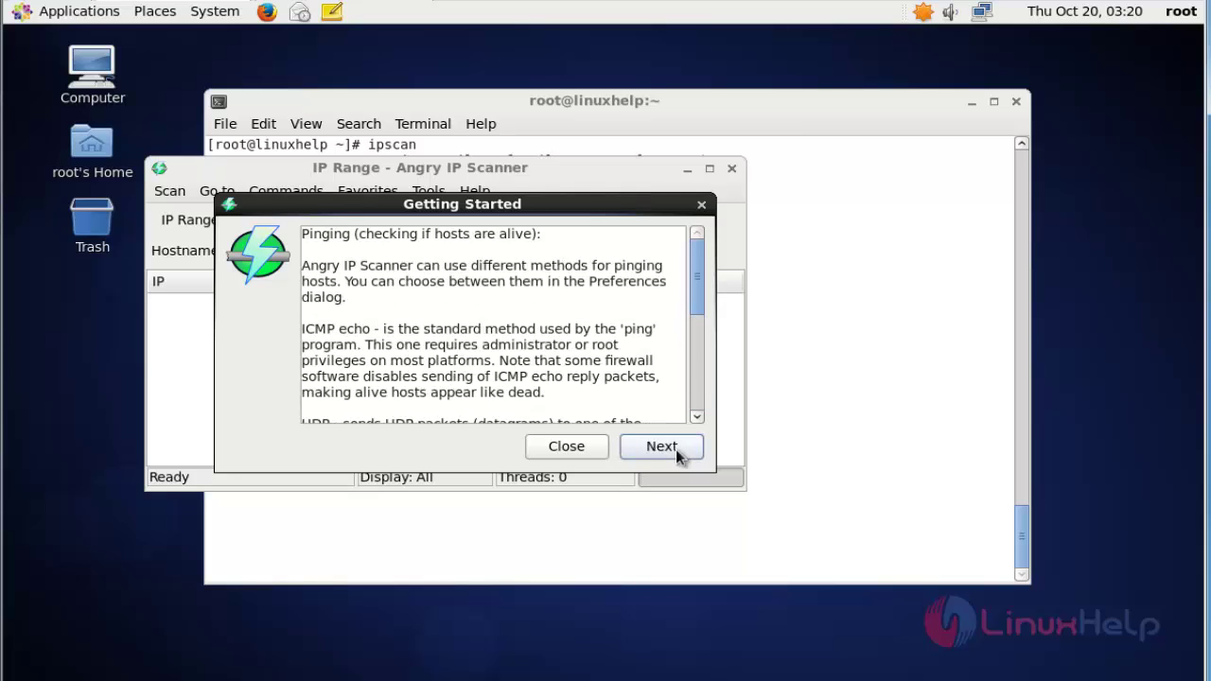
{"action": "left_click", "coordinate": [675, 449]}
{"action": "scroll", "coordinate": [523, 306], "scroll_direction": "down", "scroll_amount": 1}
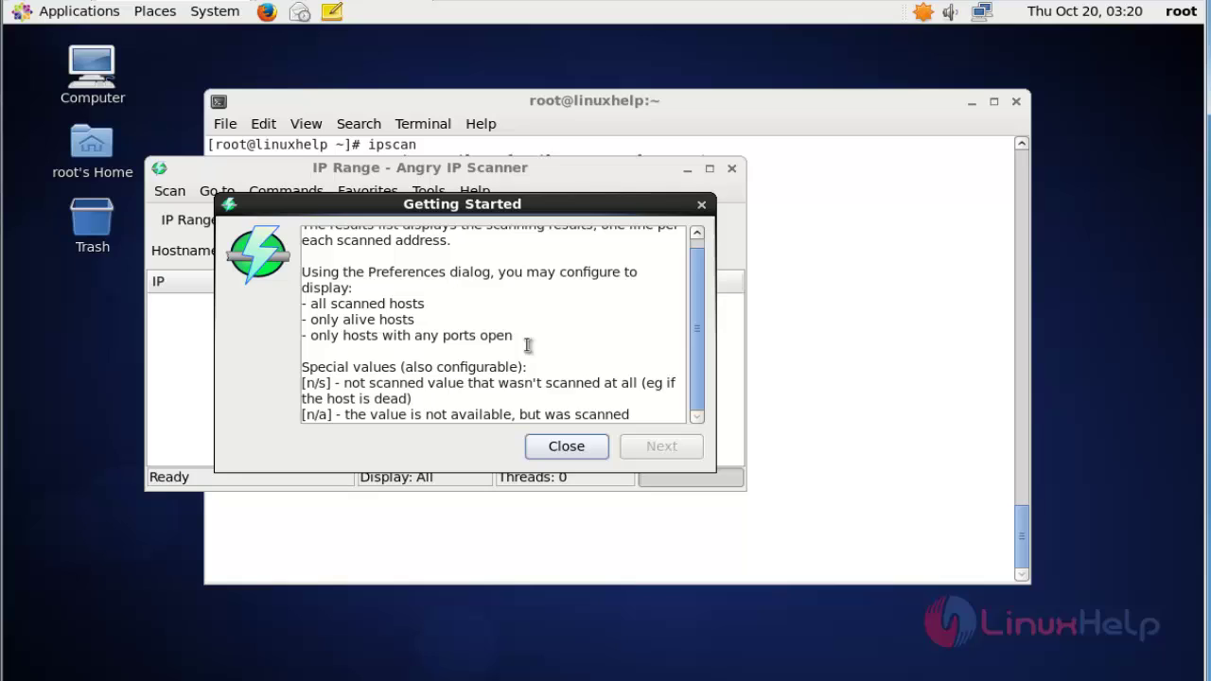
{"action": "left_click", "coordinate": [566, 446]}
{"action": "left_click_drag", "start_coordinate": [1014, 419], "coordinate": [1034, 423]}
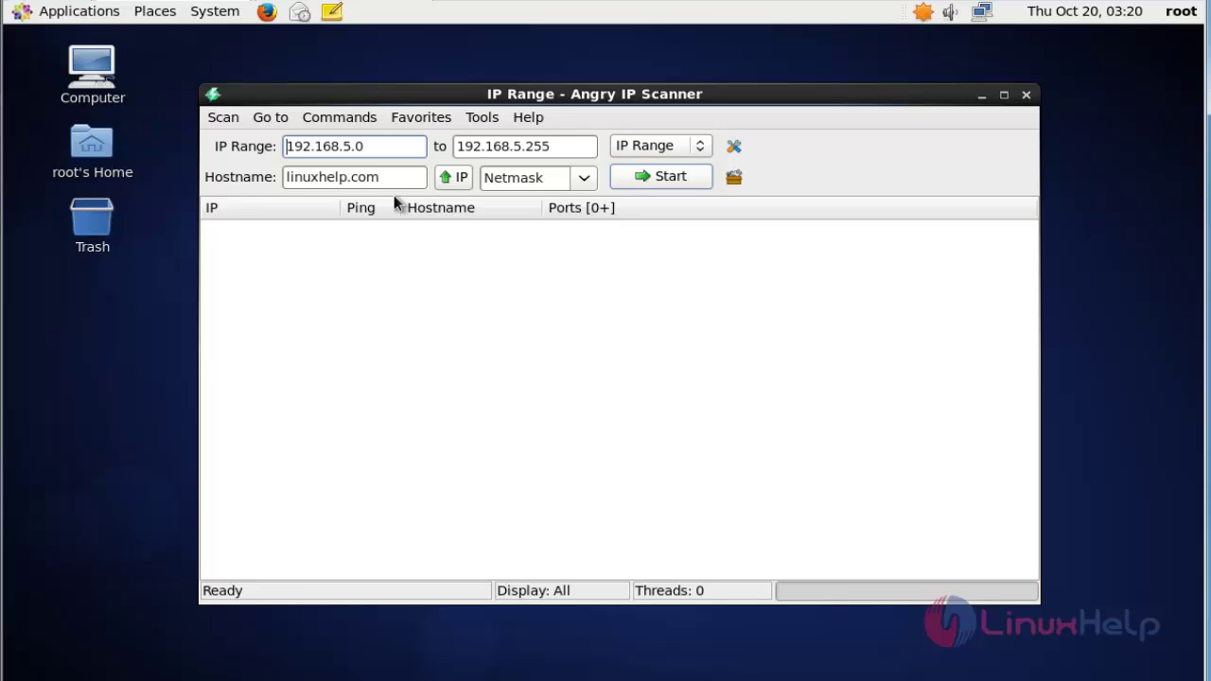
- Choose the /24 netmask and start scanning 192.168.5.0 to 192.168.5.255
{"action": "key", "text": "End"}
{"action": "left_click", "coordinate": [582, 183]}
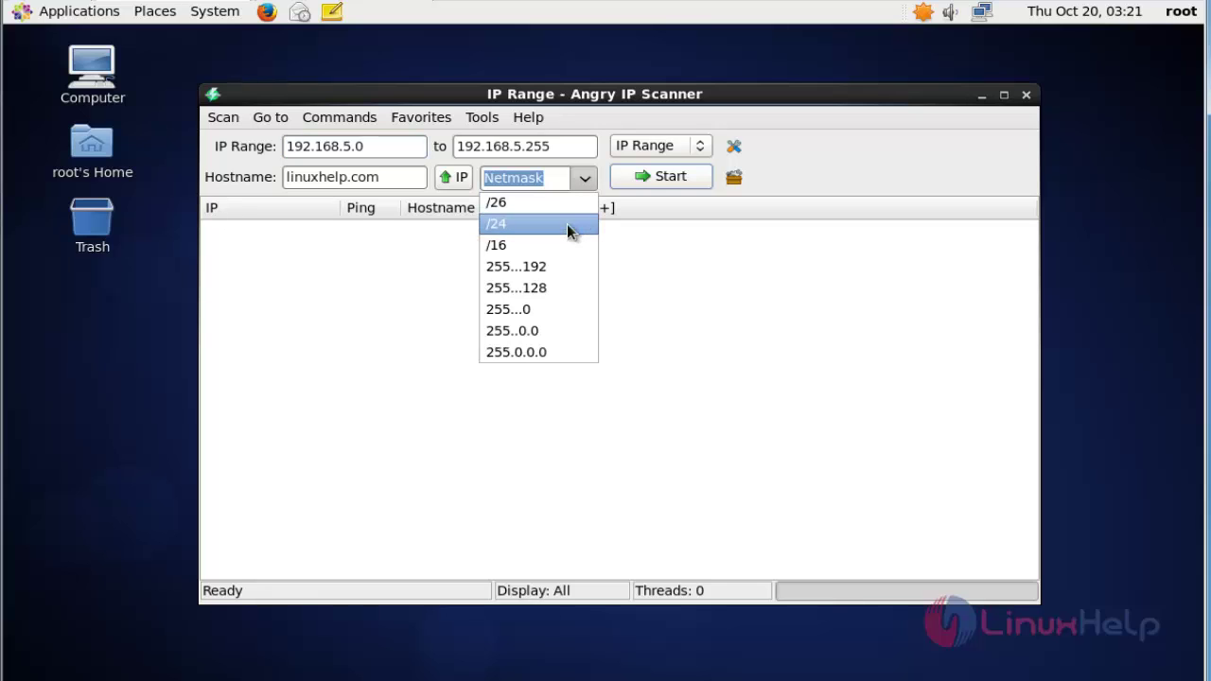
{"action": "left_click", "coordinate": [567, 226]}
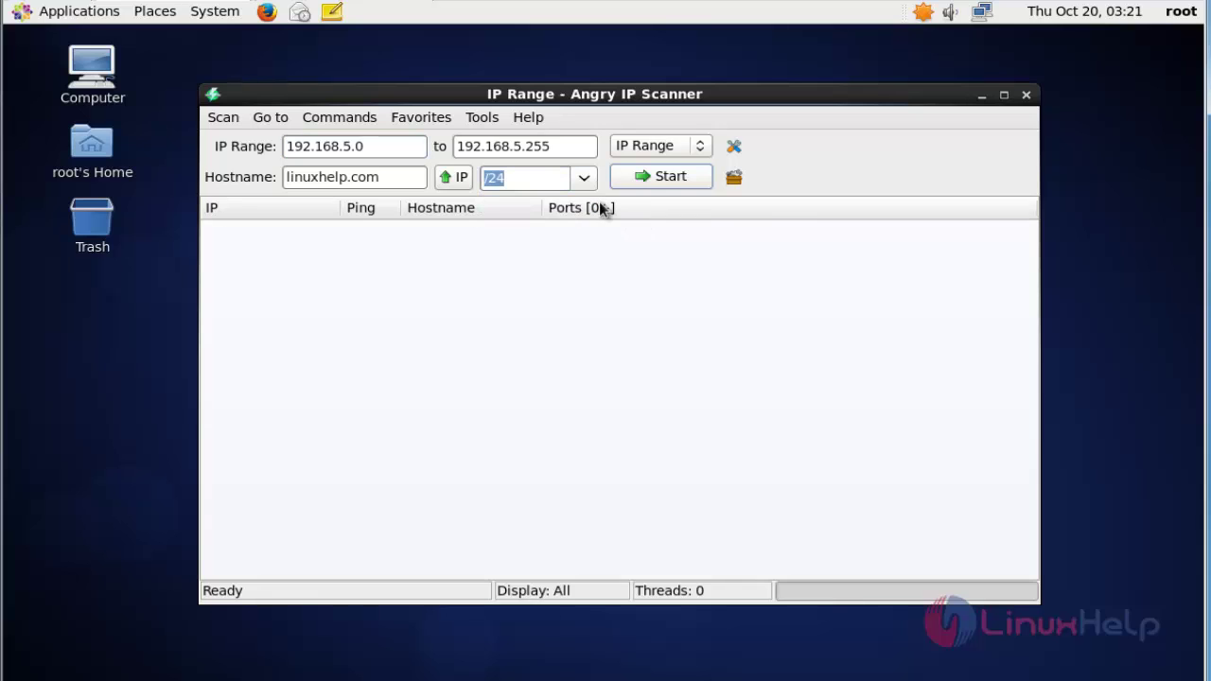
{"action": "left_click", "coordinate": [548, 181]}
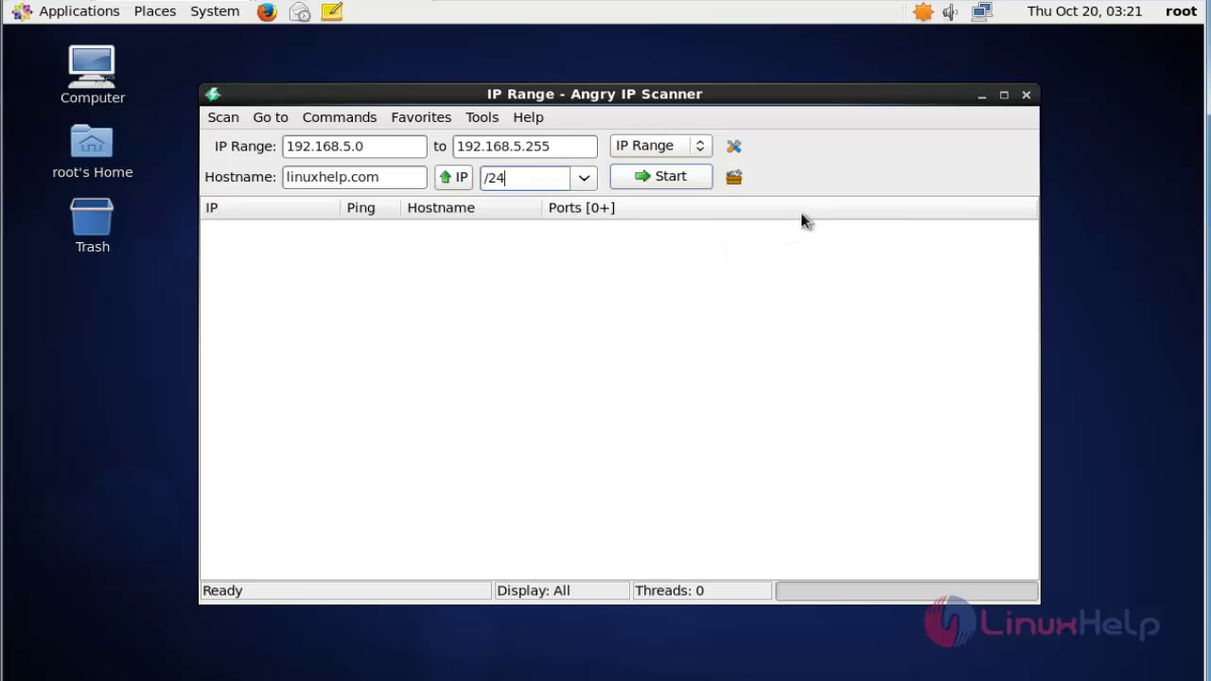
{"action": "left_click", "coordinate": [685, 179]}
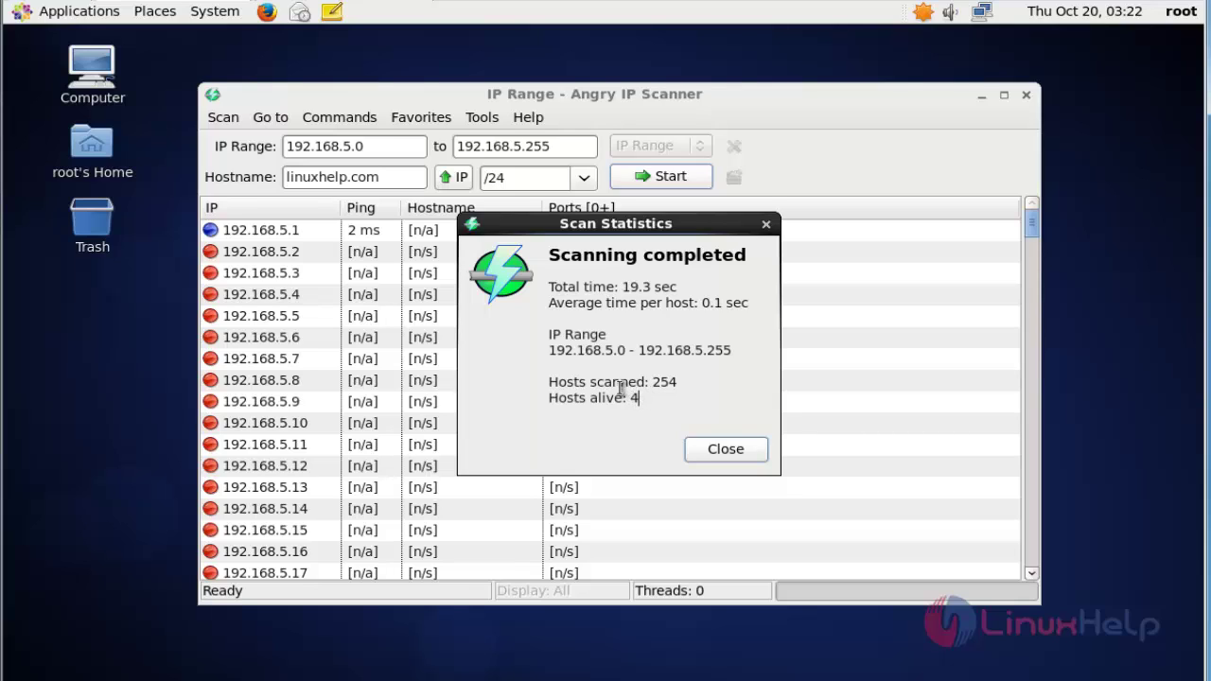
- Close the Scan Statistics summary showing 254 hosts scanned and 4 alive
{"action": "left_click", "coordinate": [723, 451]}
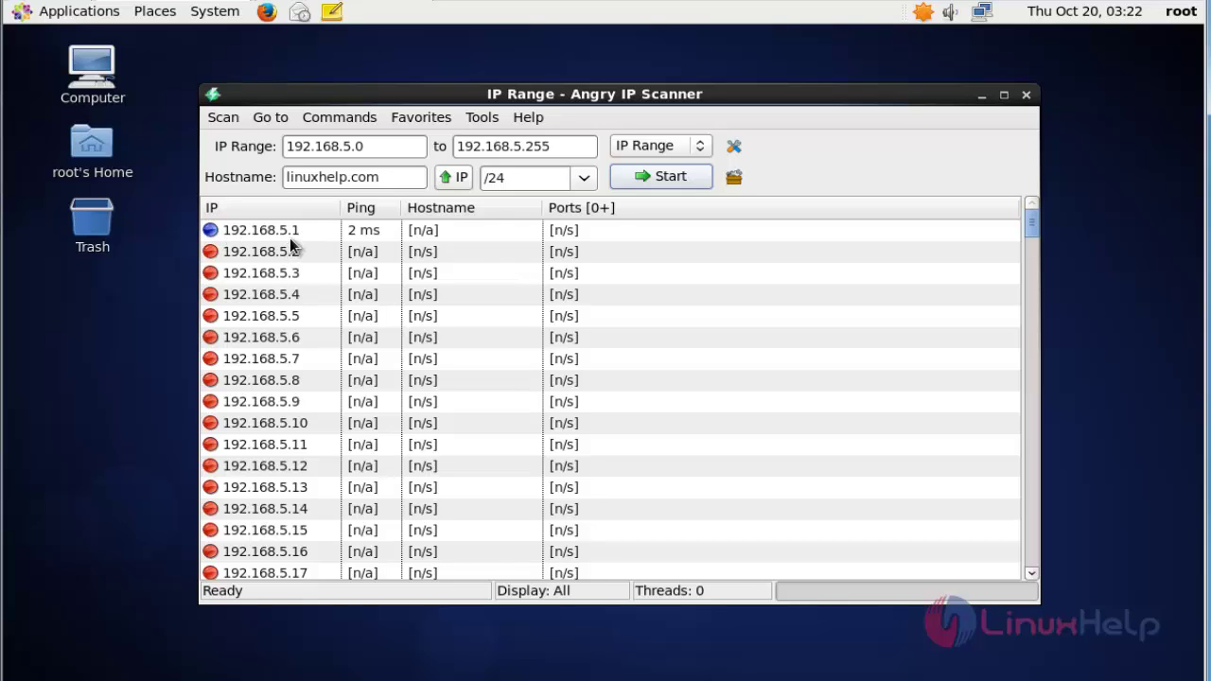
{"action": "left_click", "coordinate": [304, 341]}
{"action": "scroll", "coordinate": [304, 343], "scroll_direction": "down", "scroll_amount": 10}
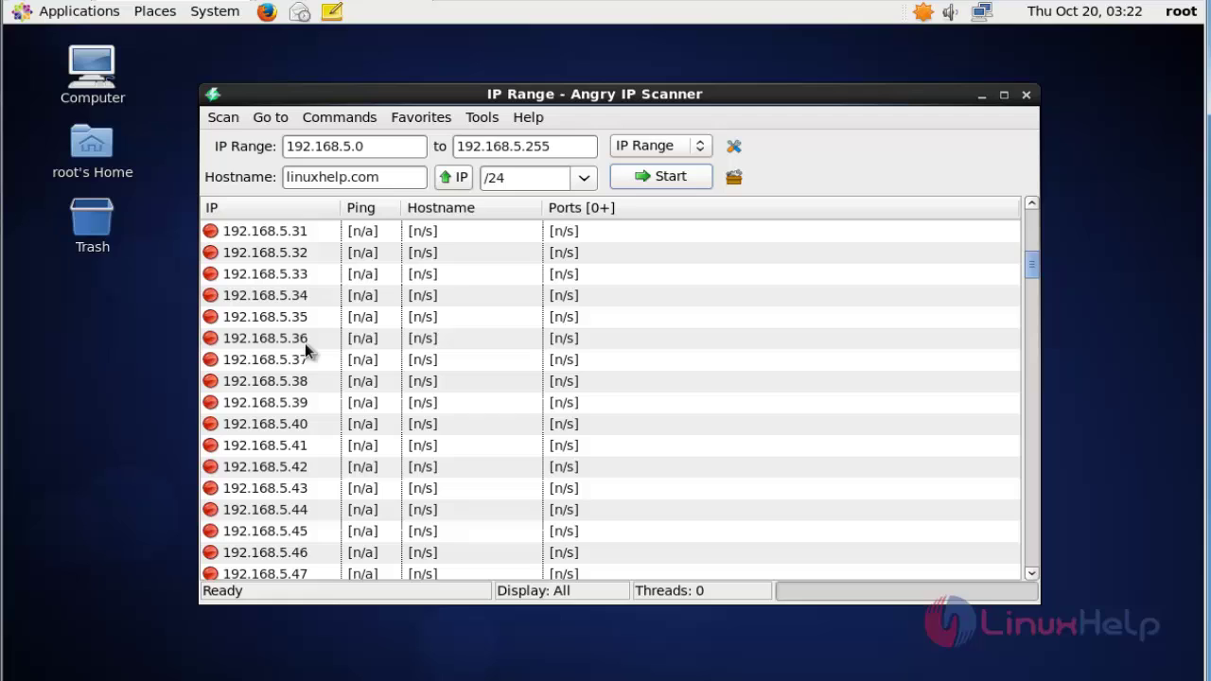
{"action": "scroll", "coordinate": [304, 343], "scroll_direction": "down", "scroll_amount": 20}
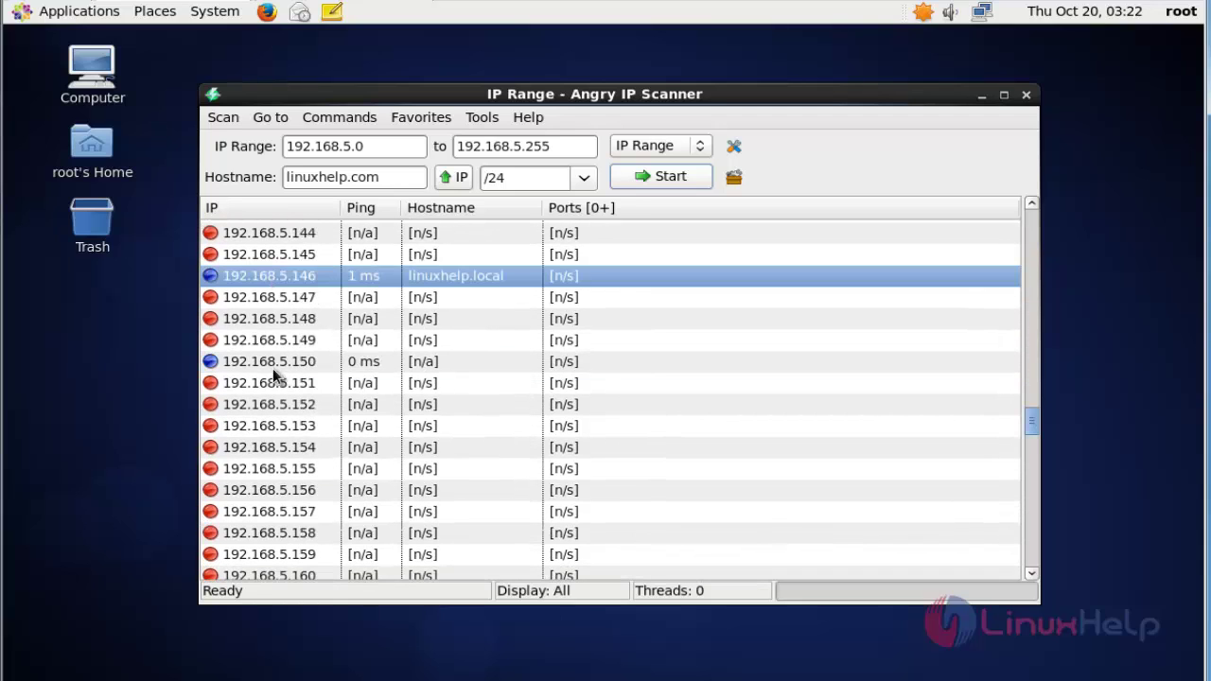
{"action": "left_click", "coordinate": [275, 369]}
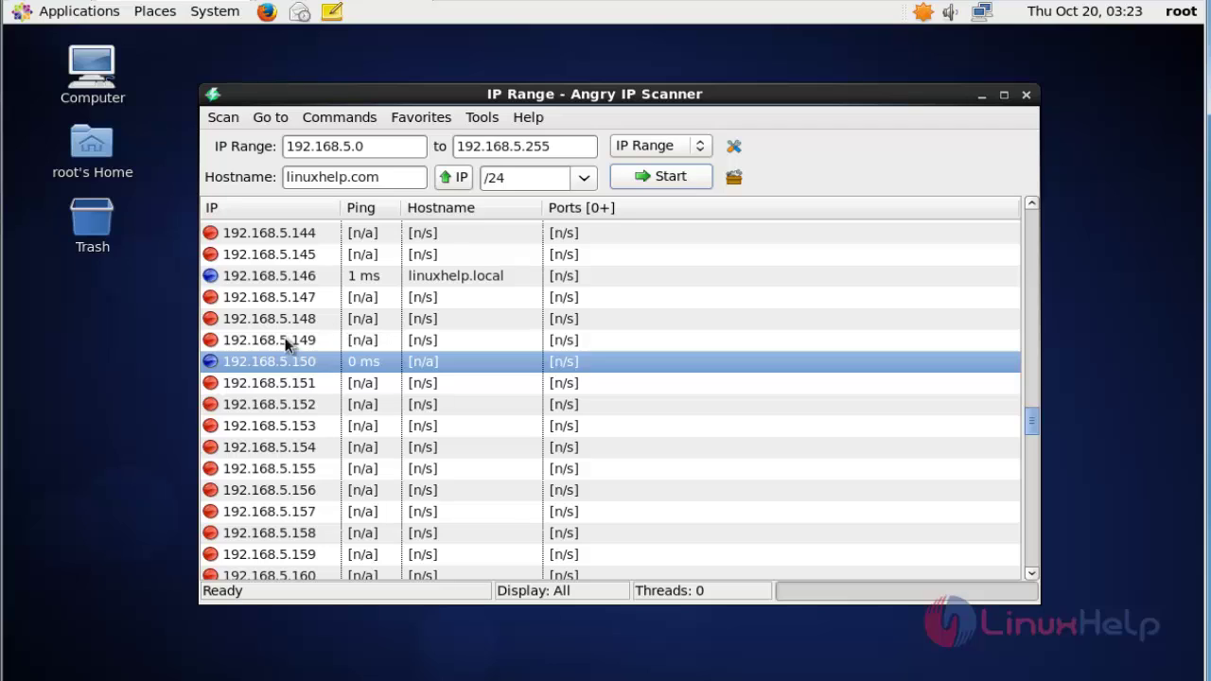
{"action": "left_click", "coordinate": [292, 277]}
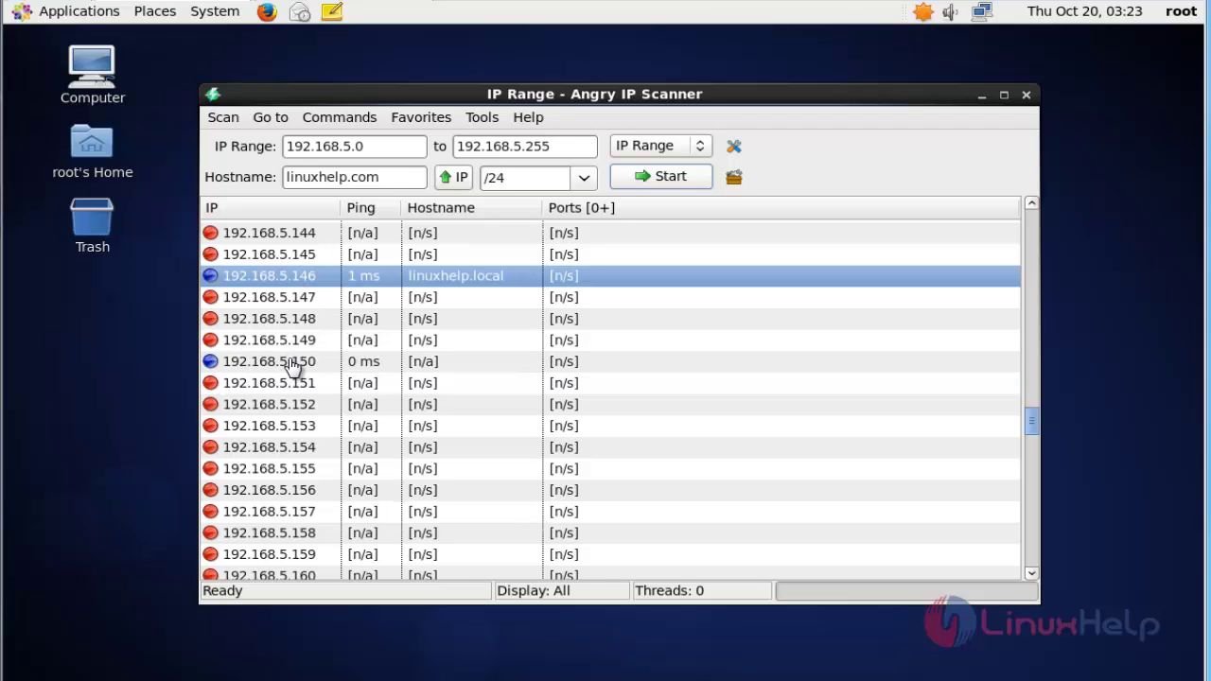
{"action": "left_click", "coordinate": [216, 362]}
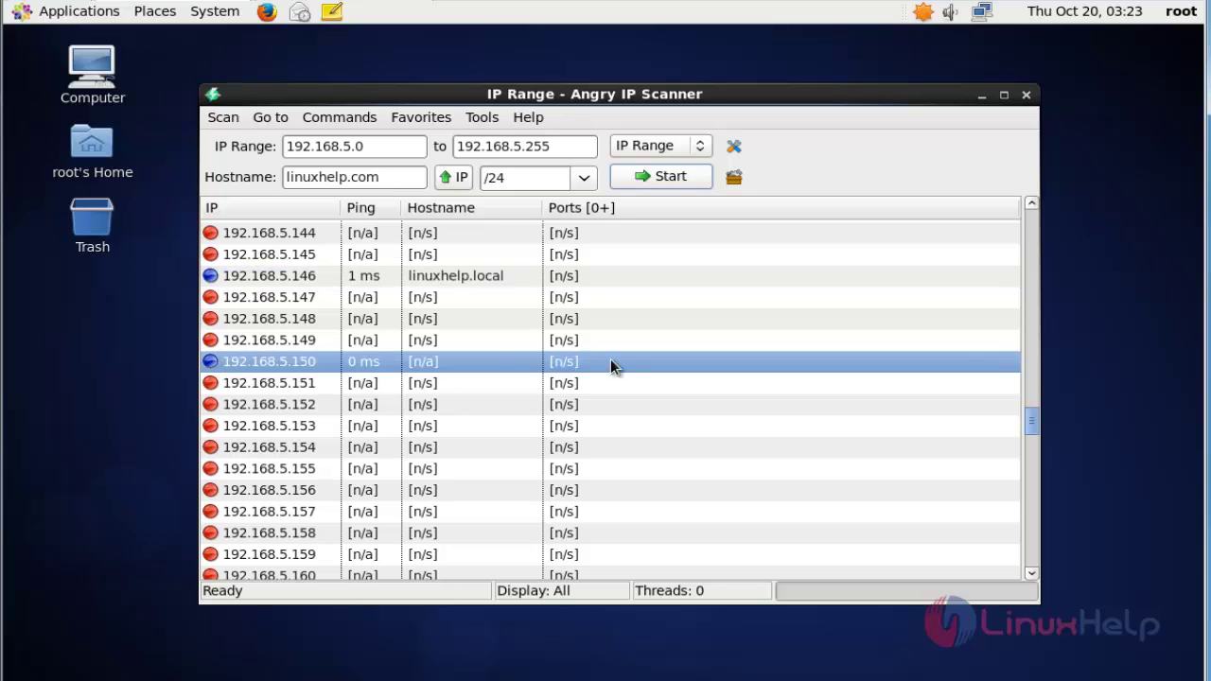
{"action": "scroll", "coordinate": [473, 433], "scroll_direction": "down", "scroll_amount": 7}
{"action": "scroll", "coordinate": [472, 434], "scroll_direction": "up", "scroll_amount": 12}
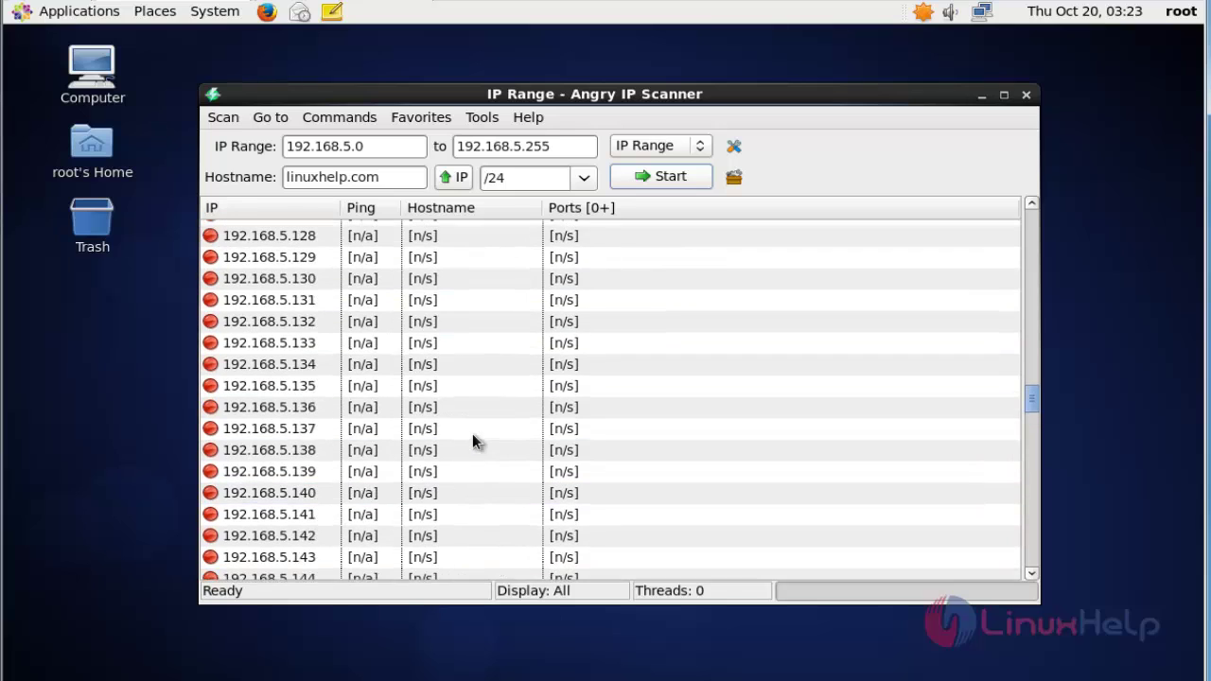
{"action": "scroll", "coordinate": [473, 434], "scroll_direction": "down", "scroll_amount": 5}
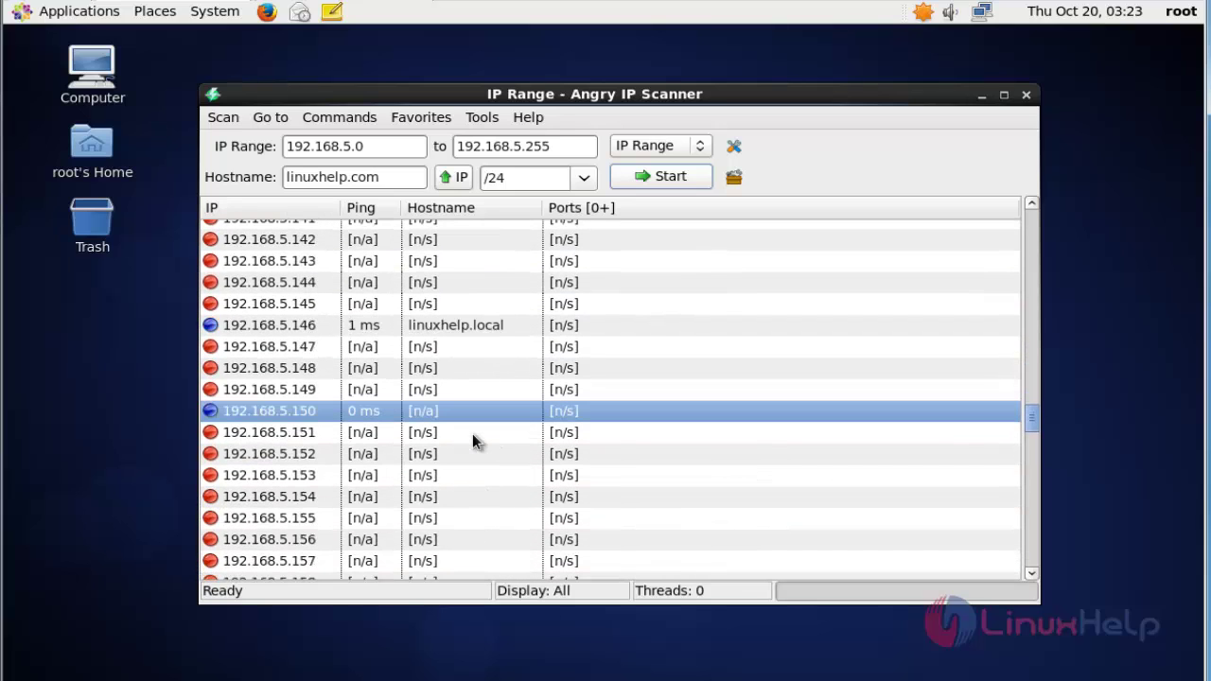
{"action": "left_click", "coordinate": [406, 327]}
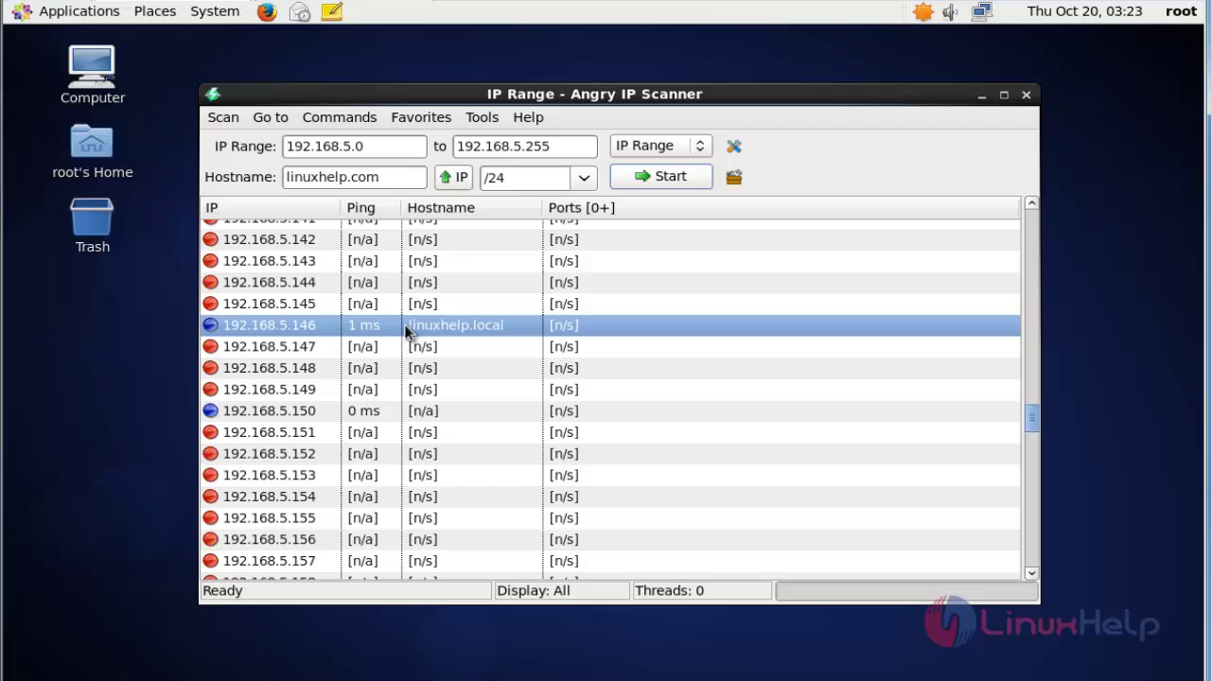